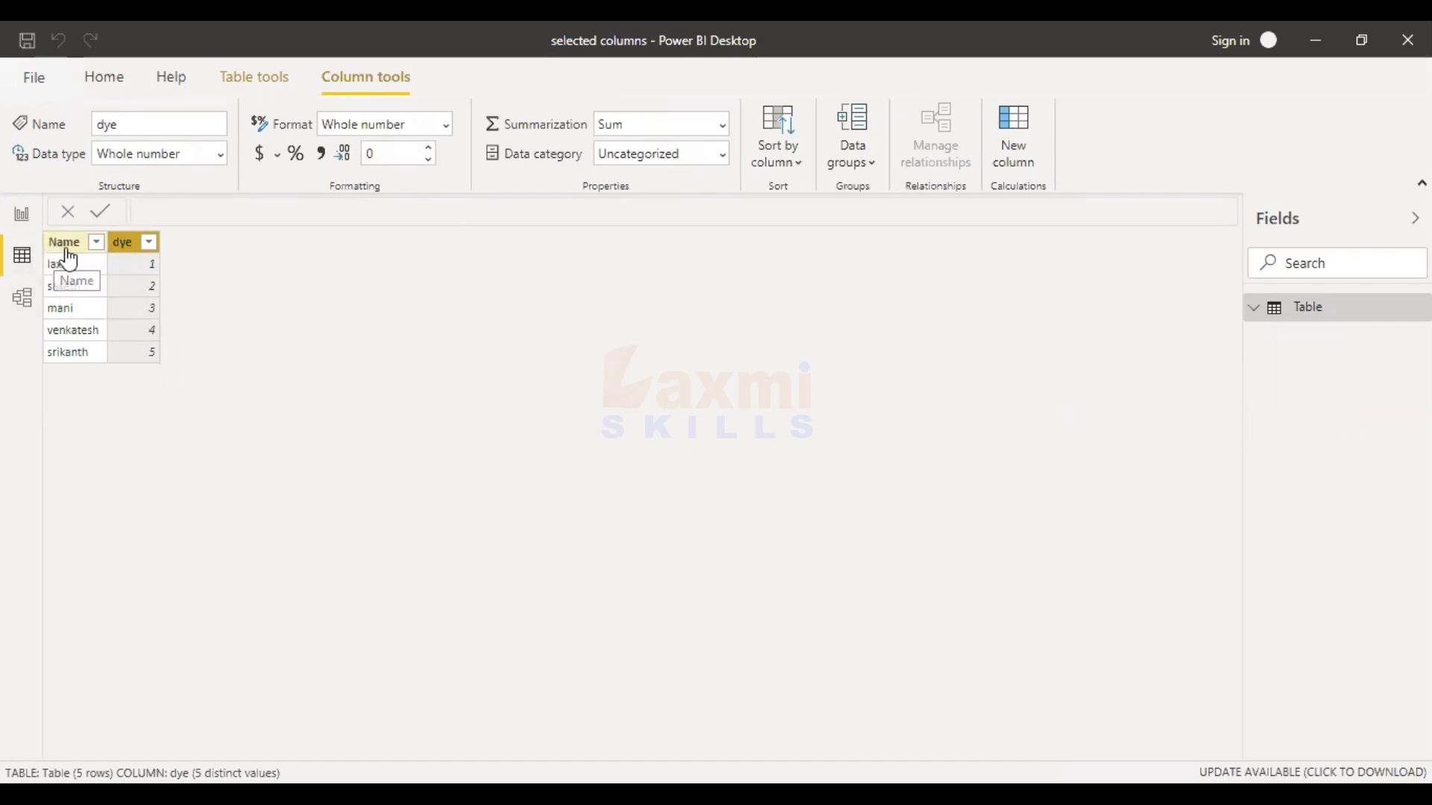
# Step: Rename the dye column of the table as sample
pyautogui.click(68, 254)
pyautogui.click(127, 242)
pyautogui.doubleClick(124, 252)
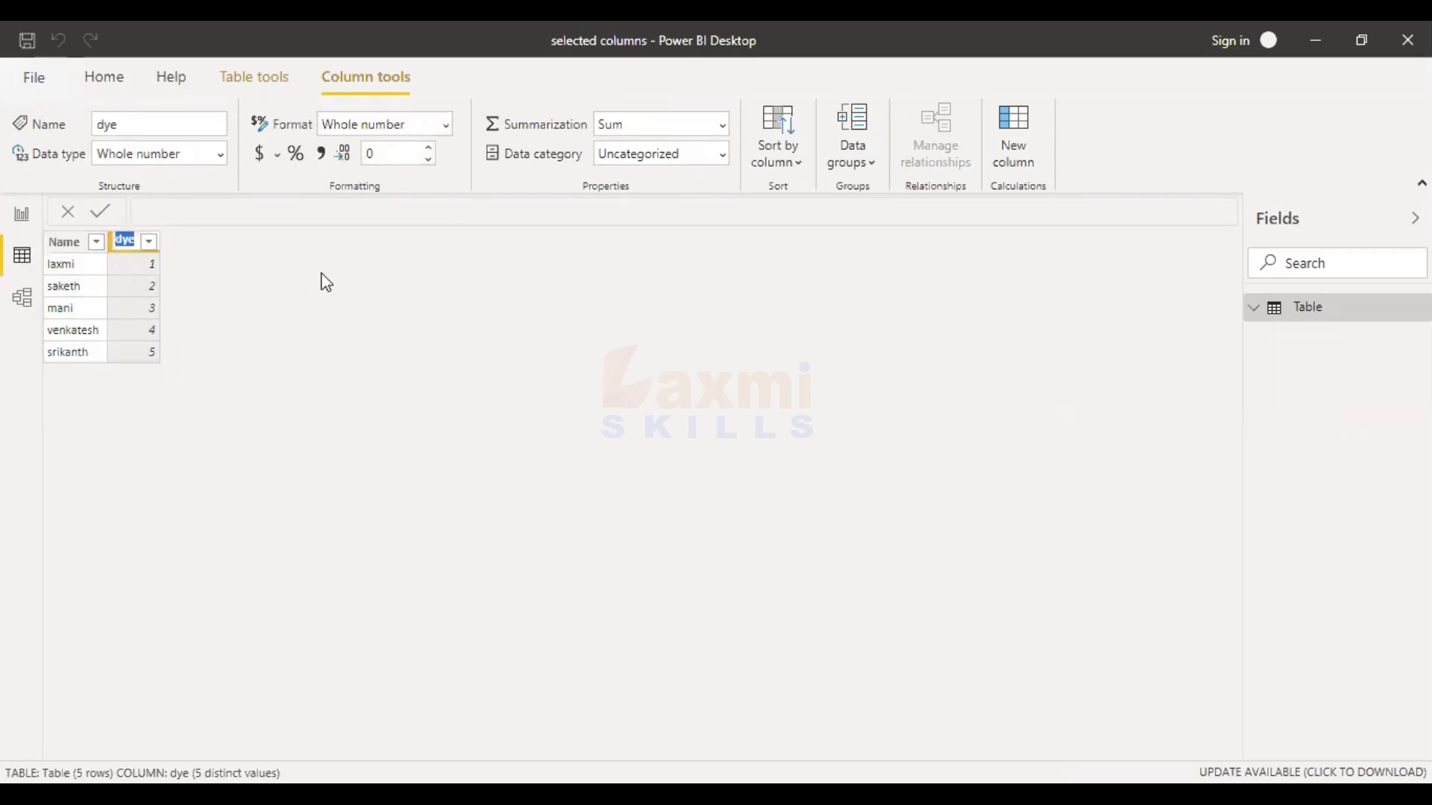
pyautogui.write('samp')
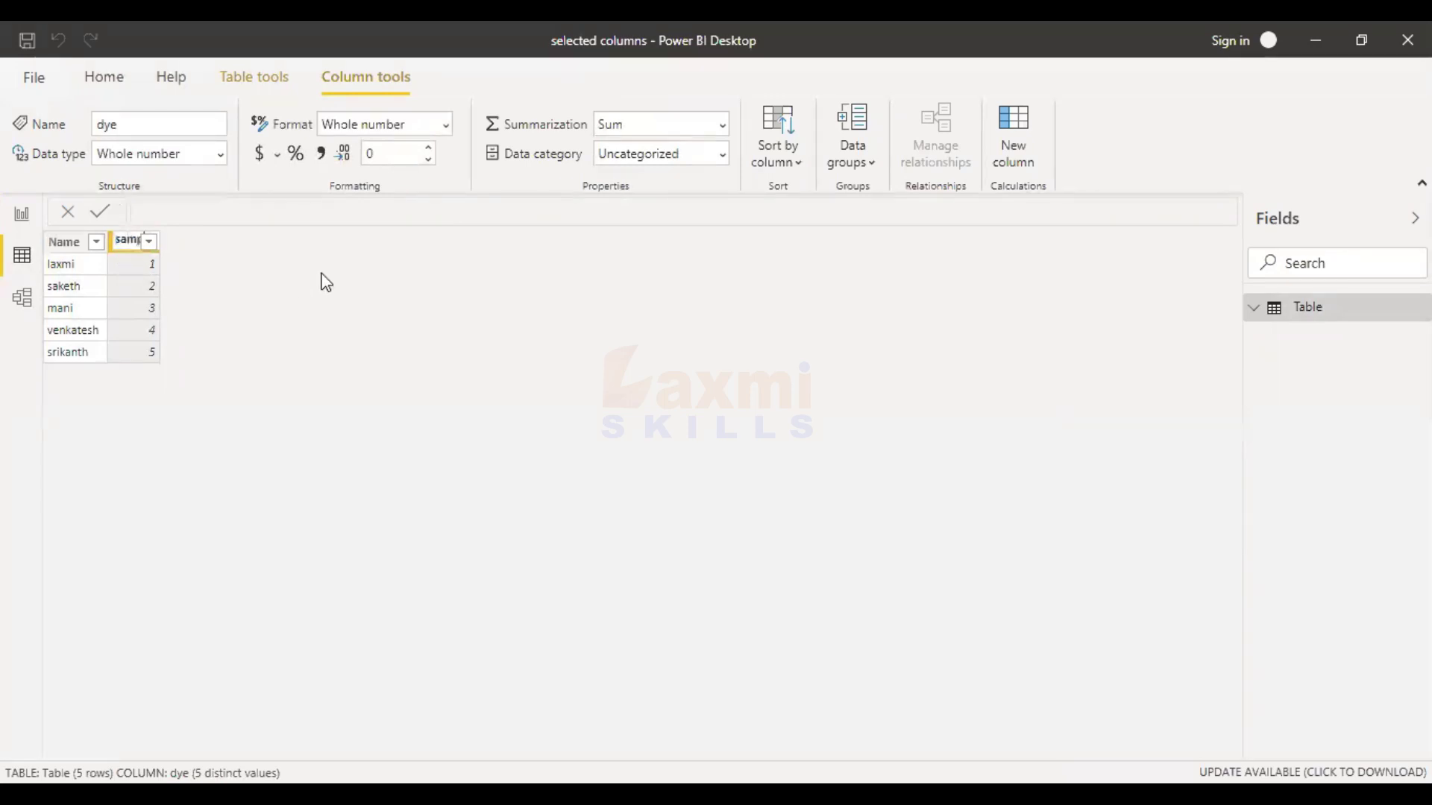
pyautogui.press('Escape')
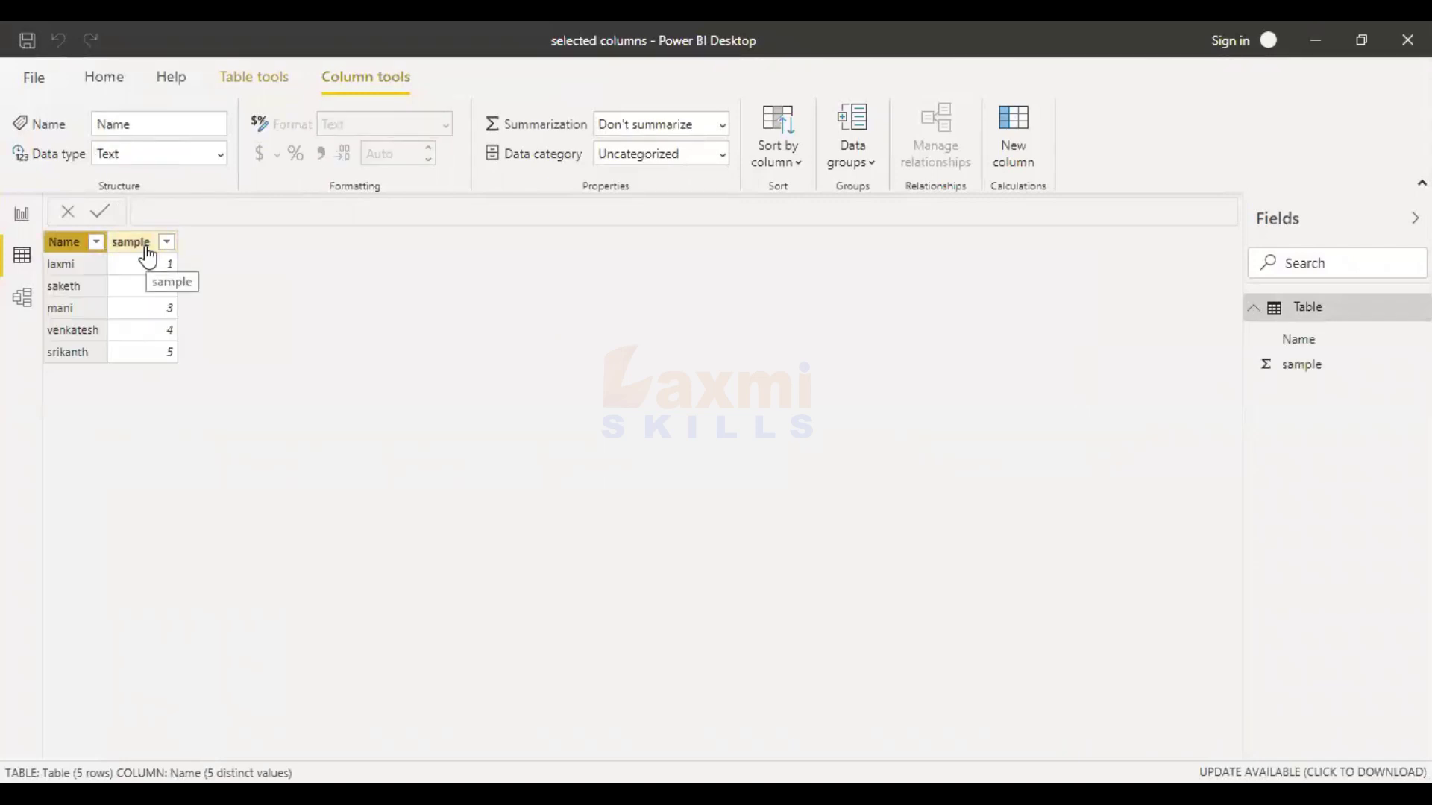
# Step: Rename the table's whole-number column as sm from the field list
pyautogui.rightClick(1299, 370)
pyautogui.press('Escape')
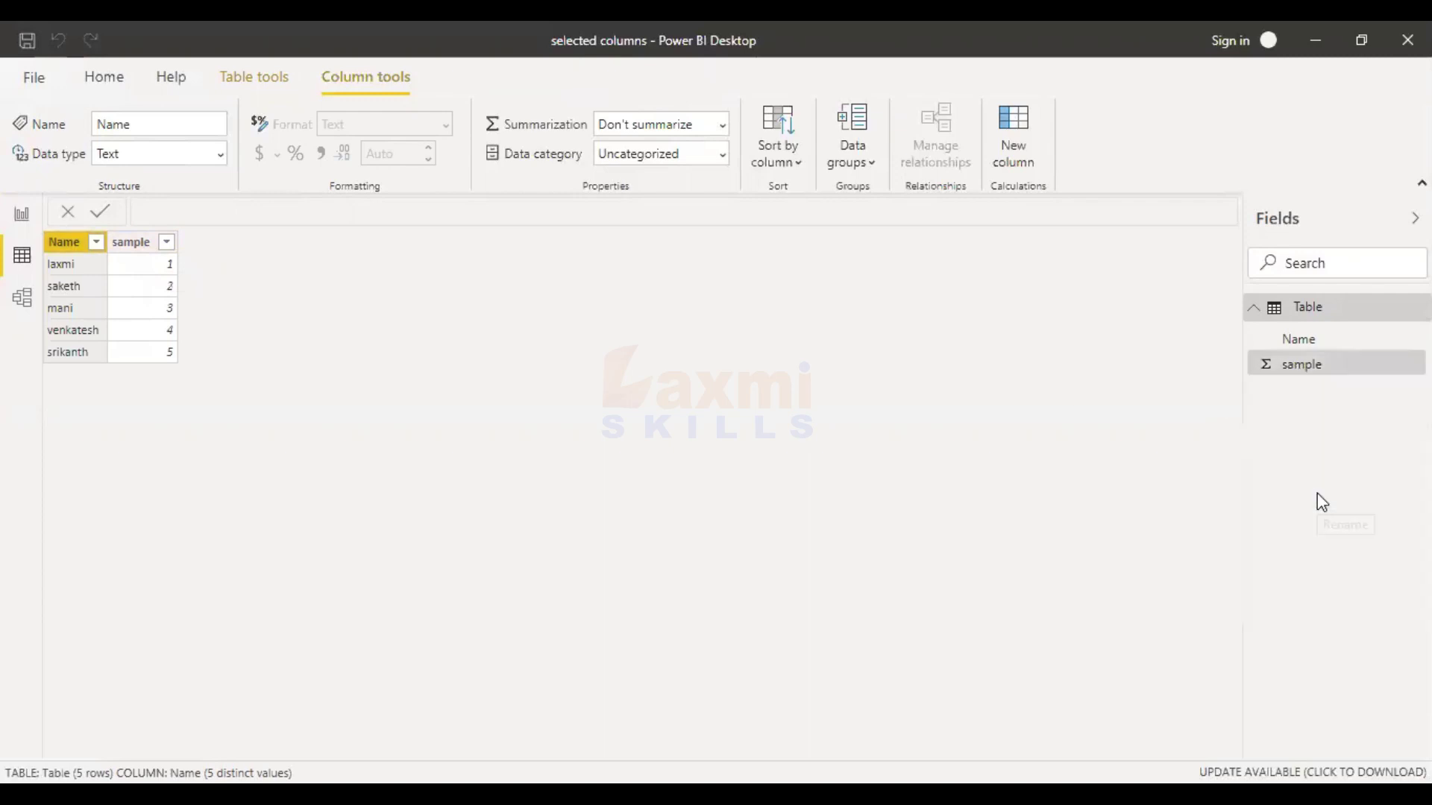
pyautogui.doubleClick(1317, 370)
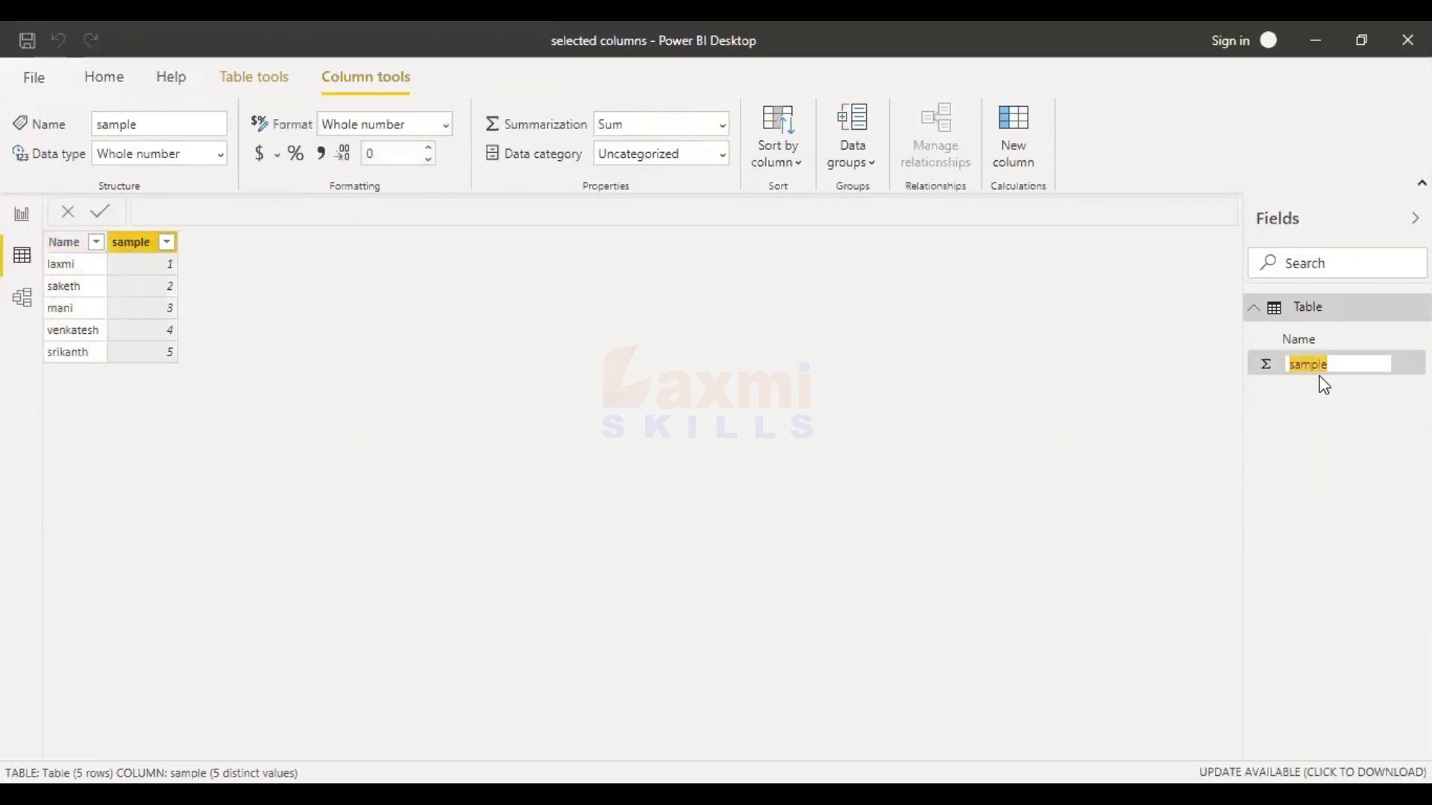
pyautogui.write('sm')
pyautogui.click(1016, 438)
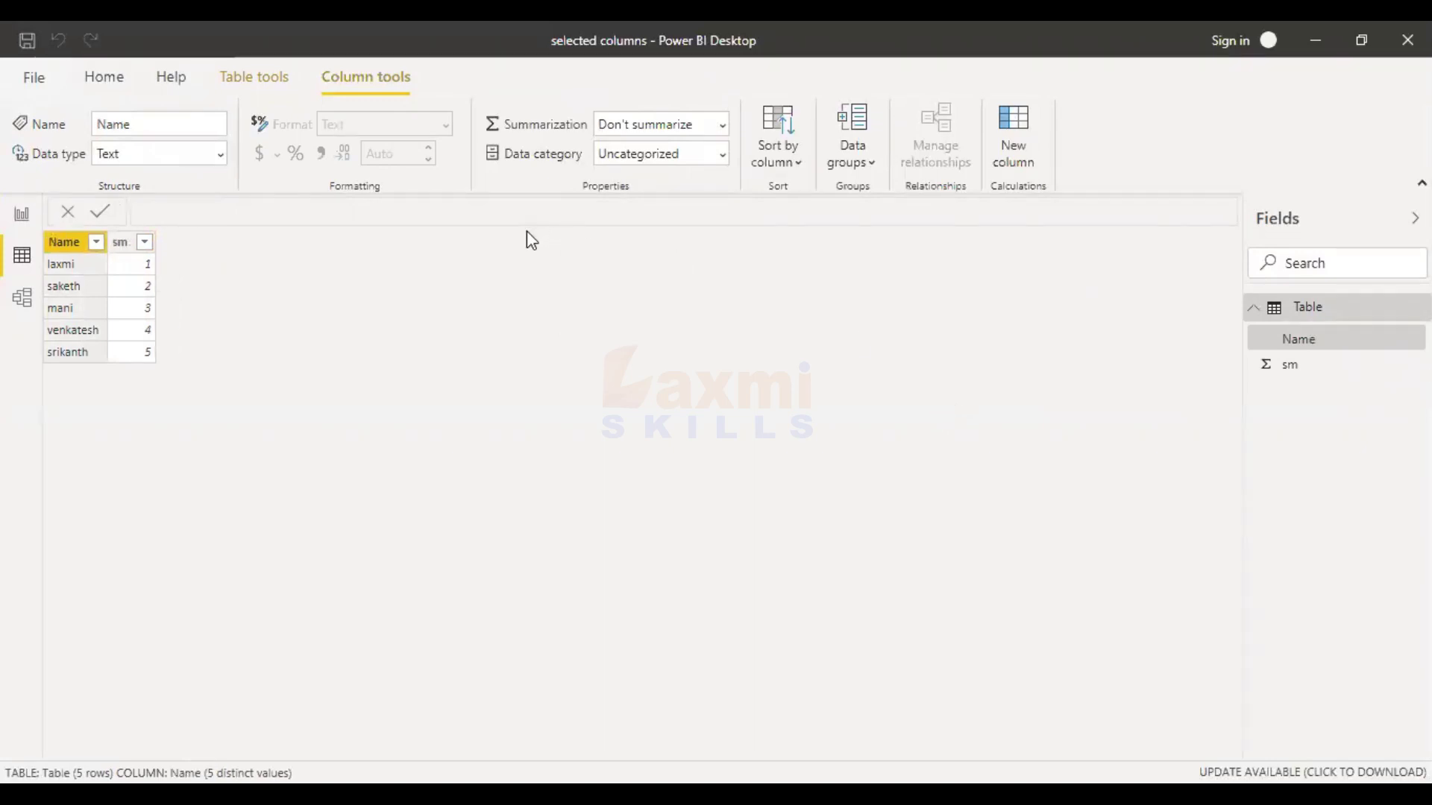
# Step: Create a new calculated table with the SELECTCOLUMNS function, using 'Table' as its source table
pyautogui.click(118, 80)
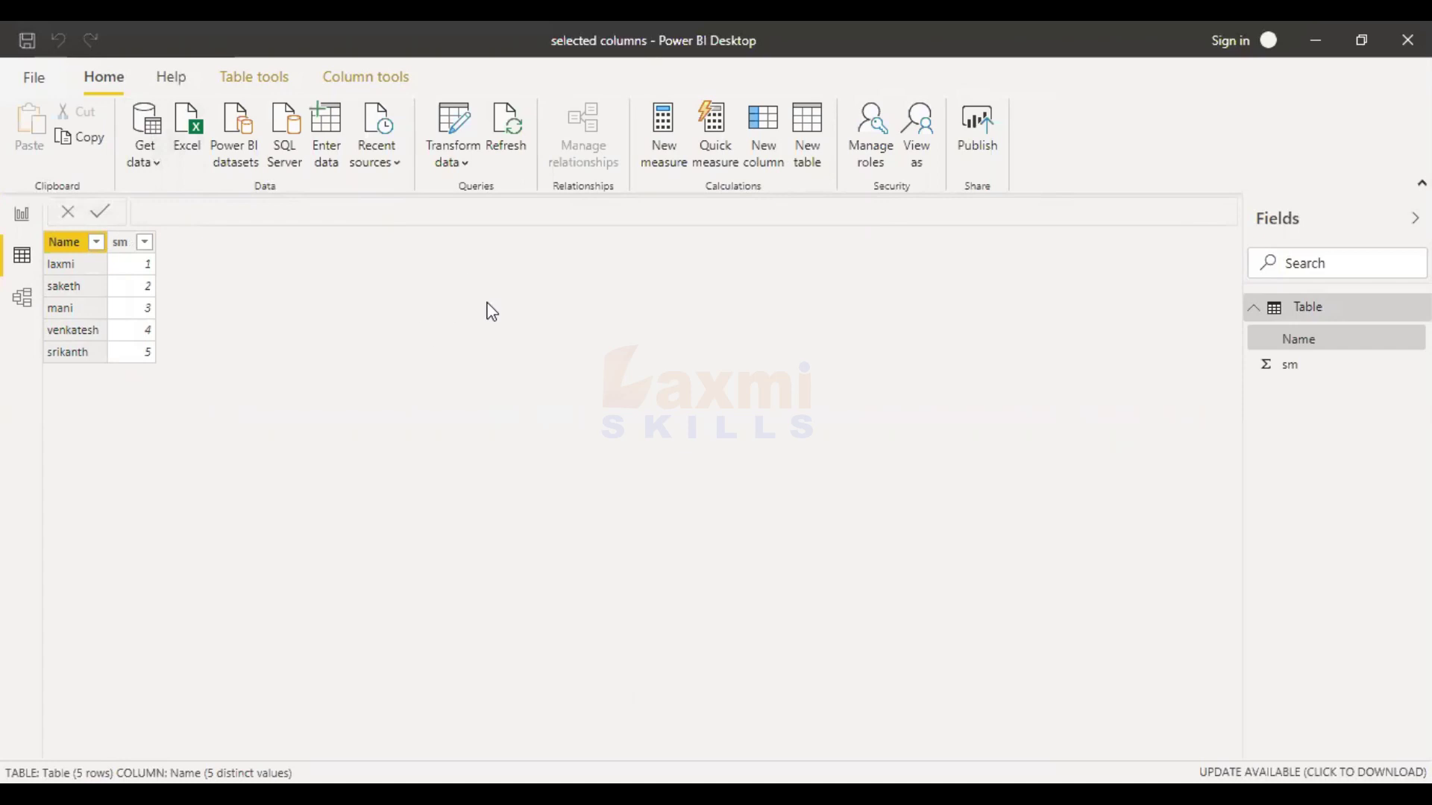
pyautogui.click(815, 128)
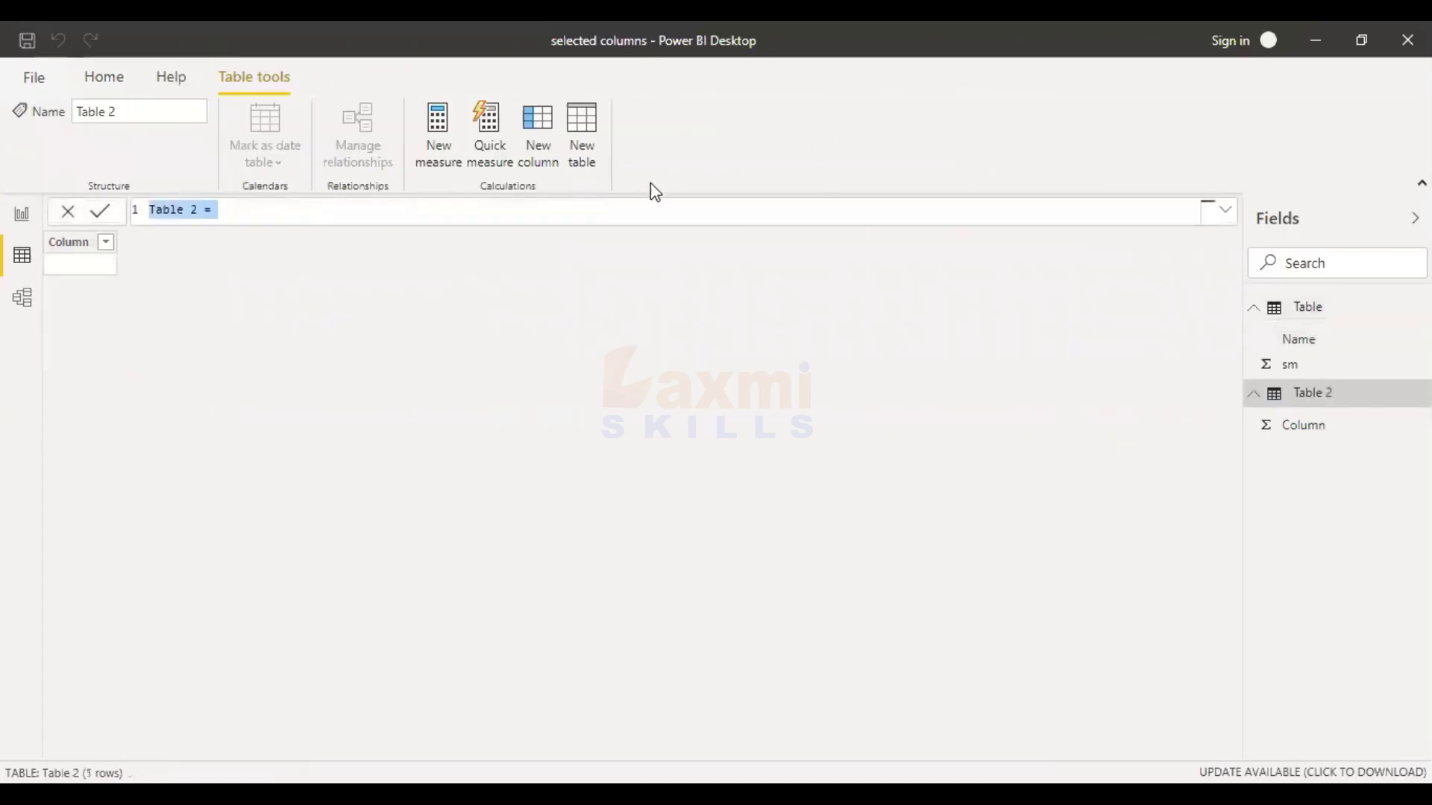
pyautogui.click(324, 213)
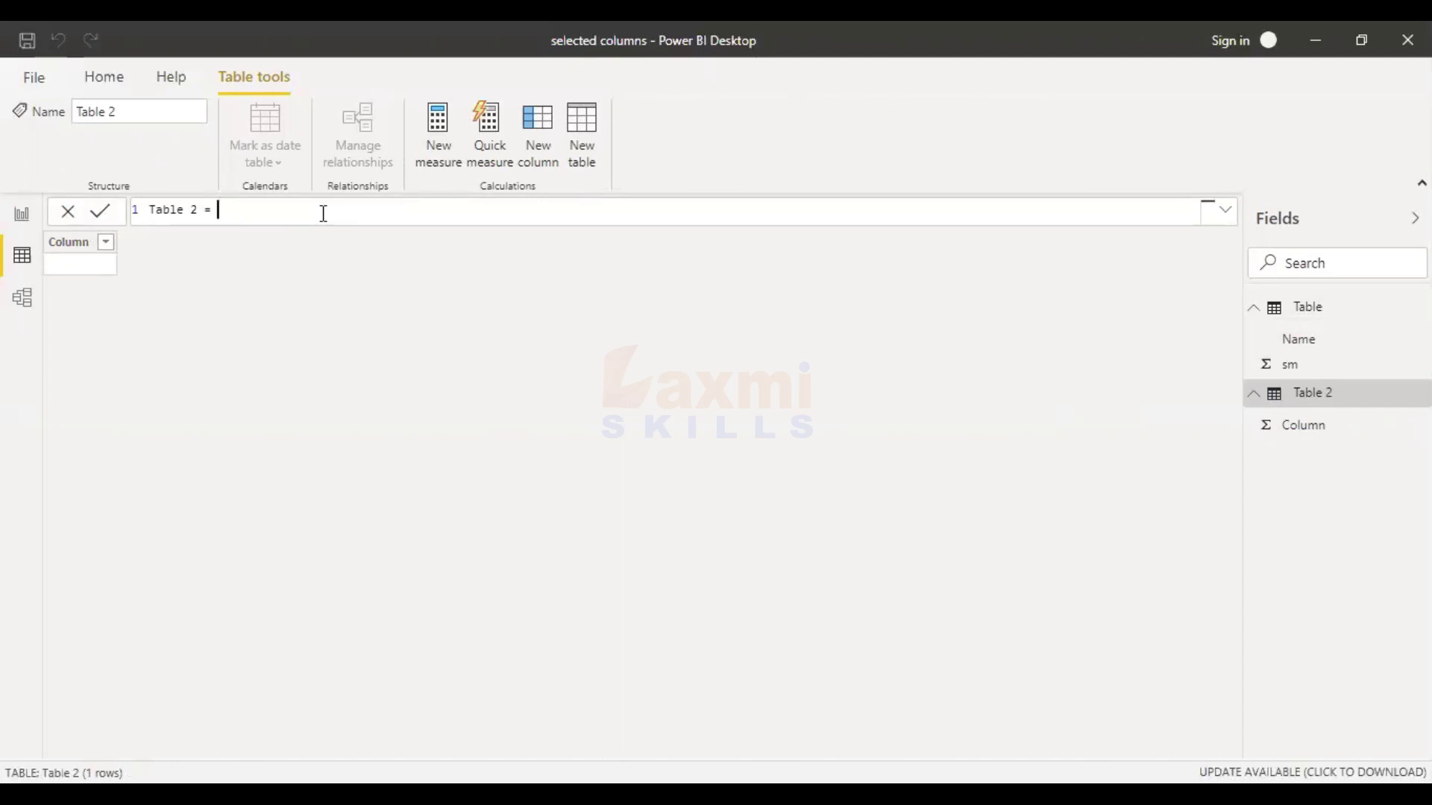
pyautogui.write('sel')
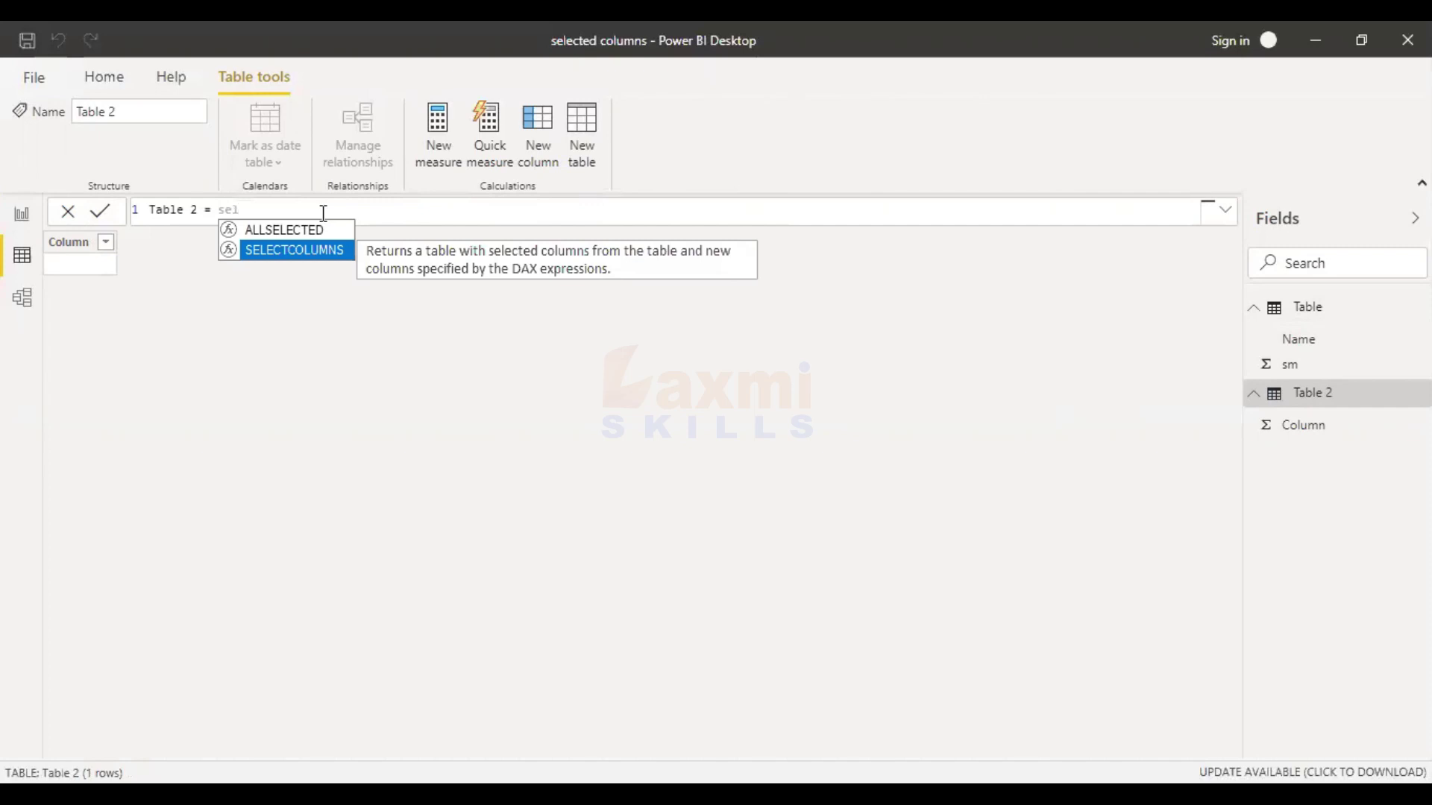
pyautogui.press('Tab')
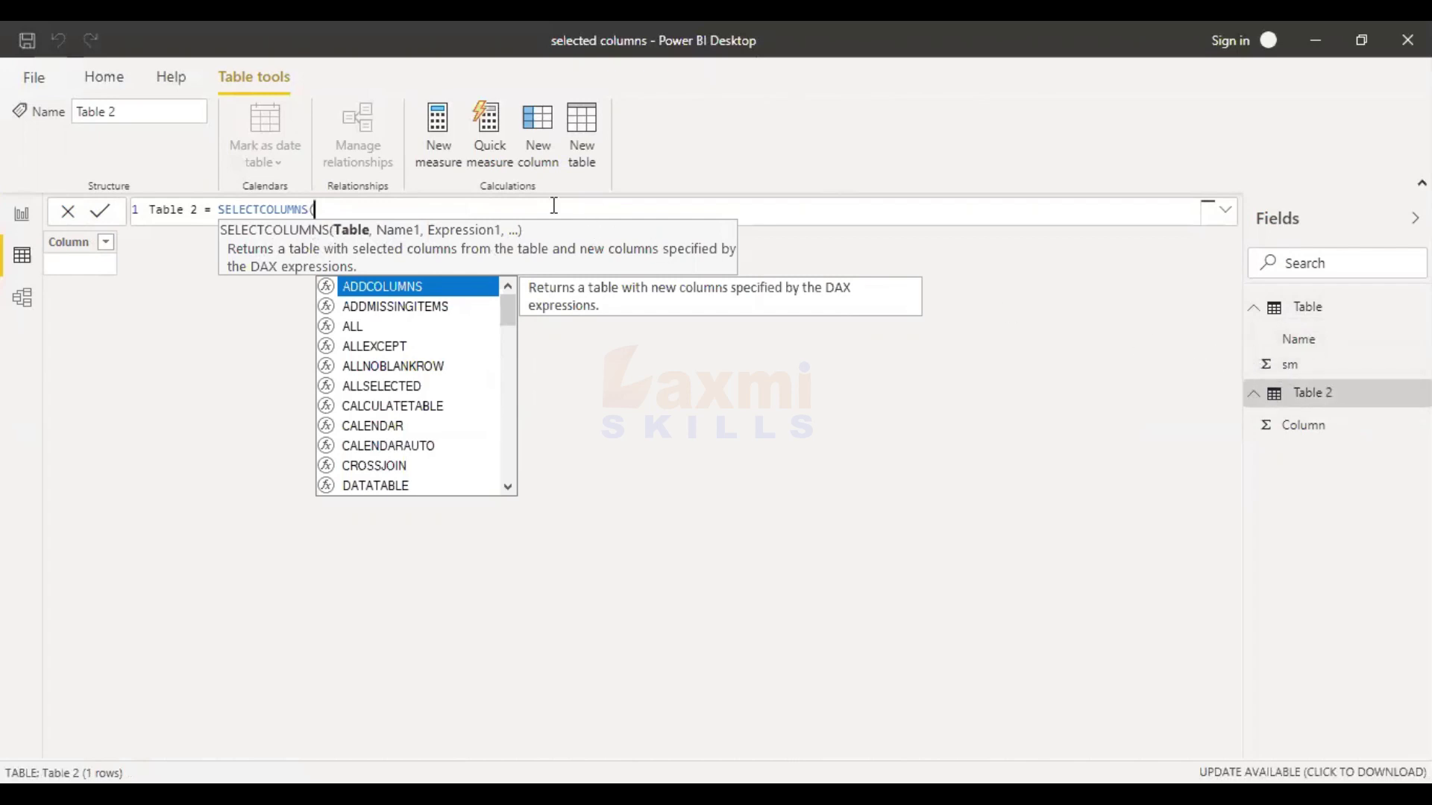
pyautogui.write('table')
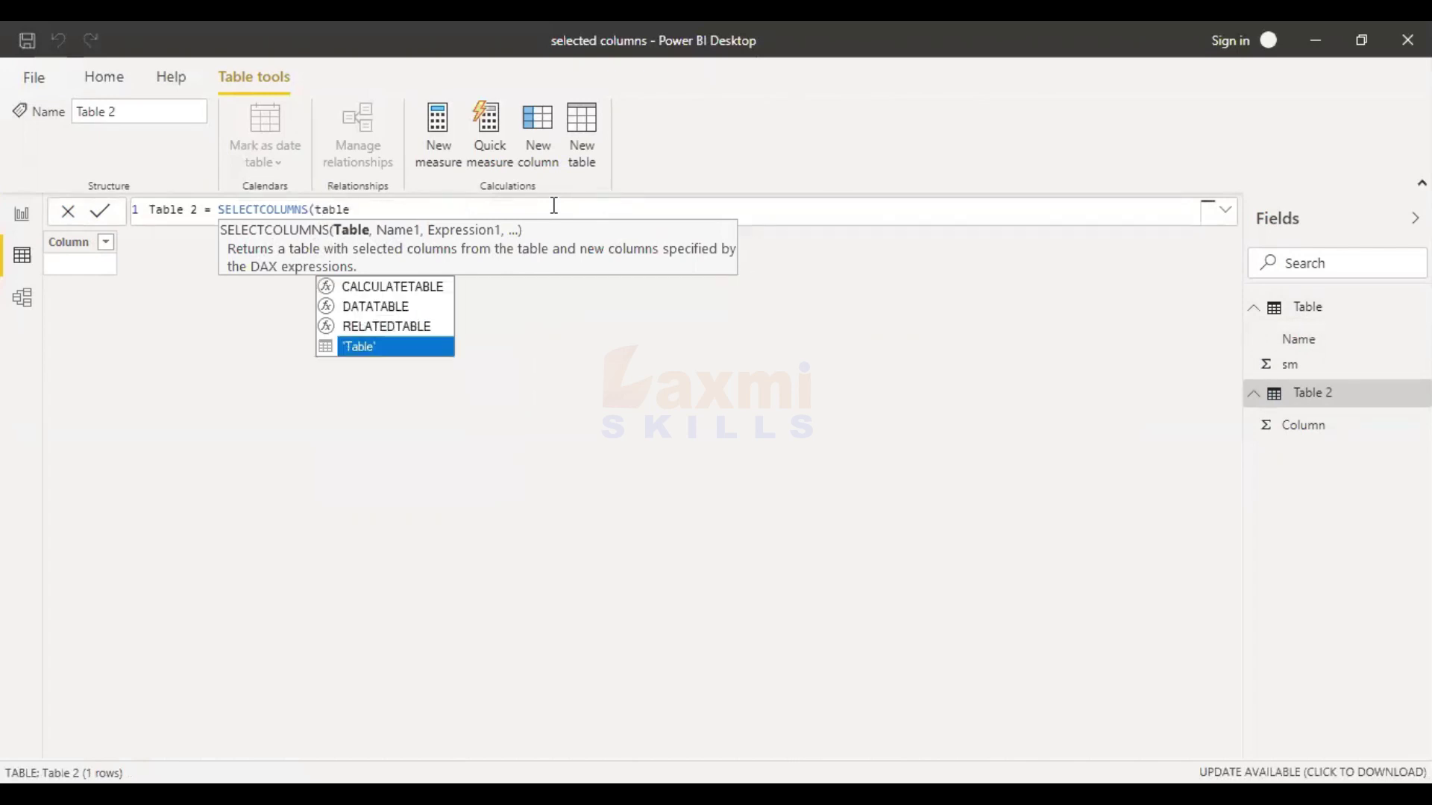
pyautogui.press('Tab')
pyautogui.write(',')
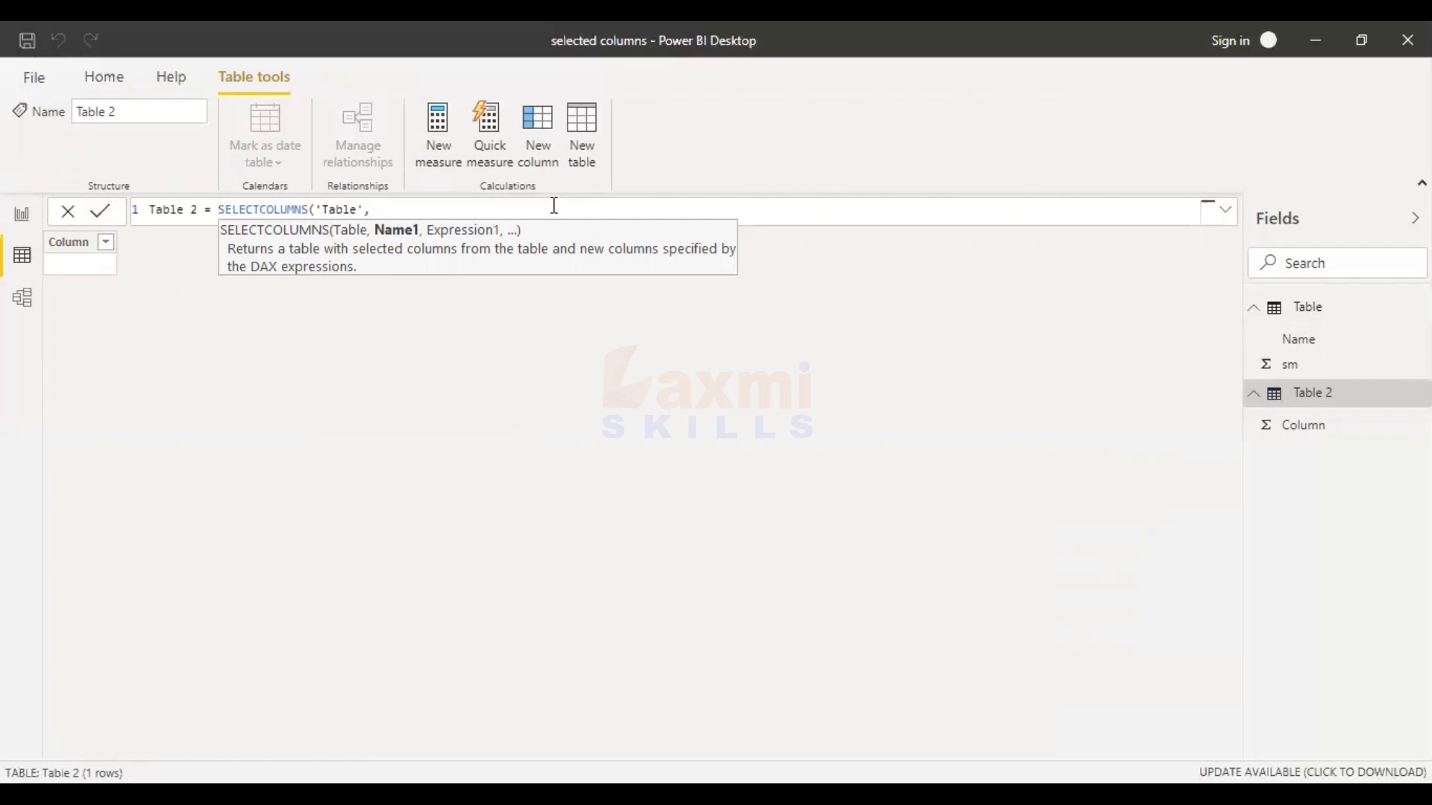
# Step: Add an output column "name" to the SELECTCOLUMNS formula, taken from 'Table'[Name]
pyautogui.write('"name",')
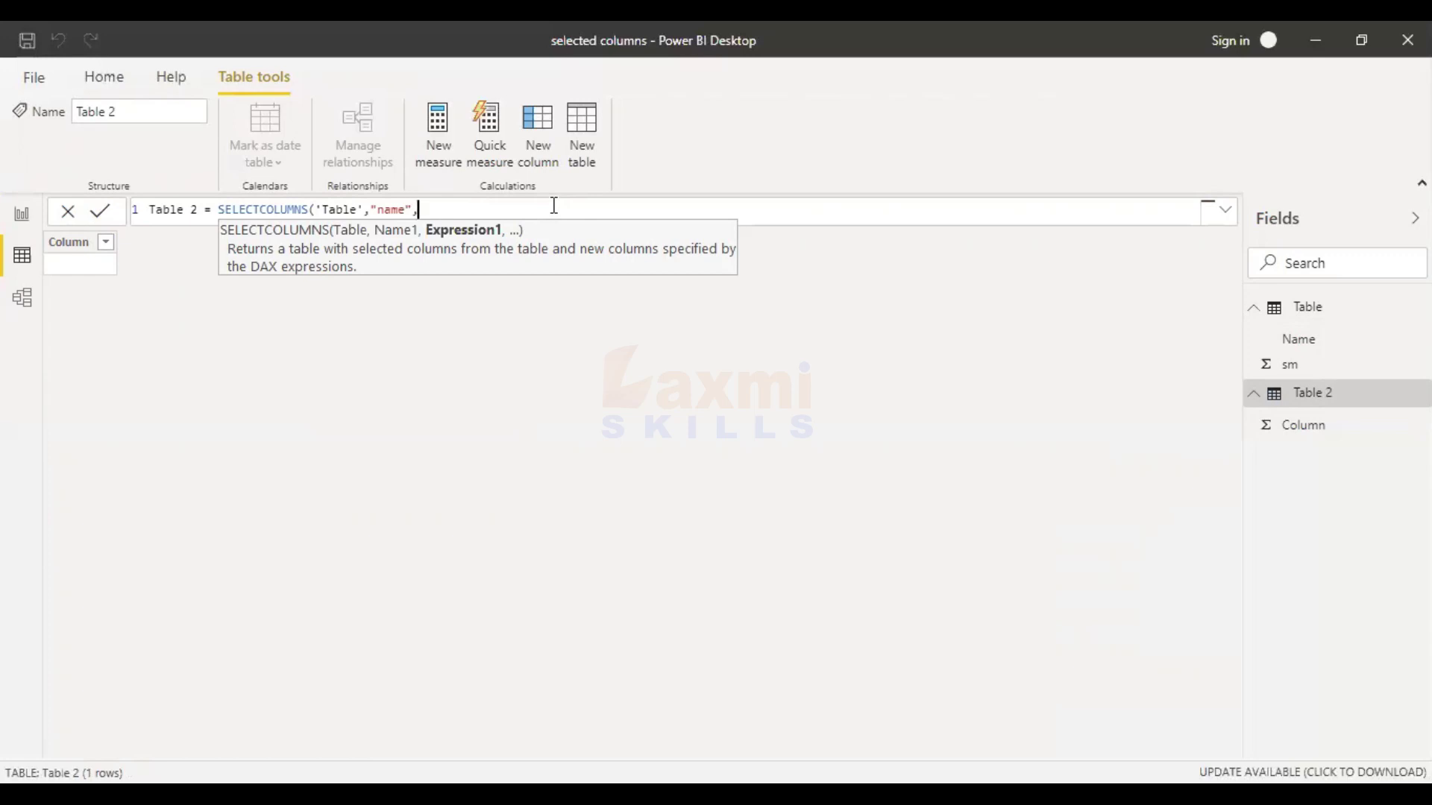
pyautogui.write('table')
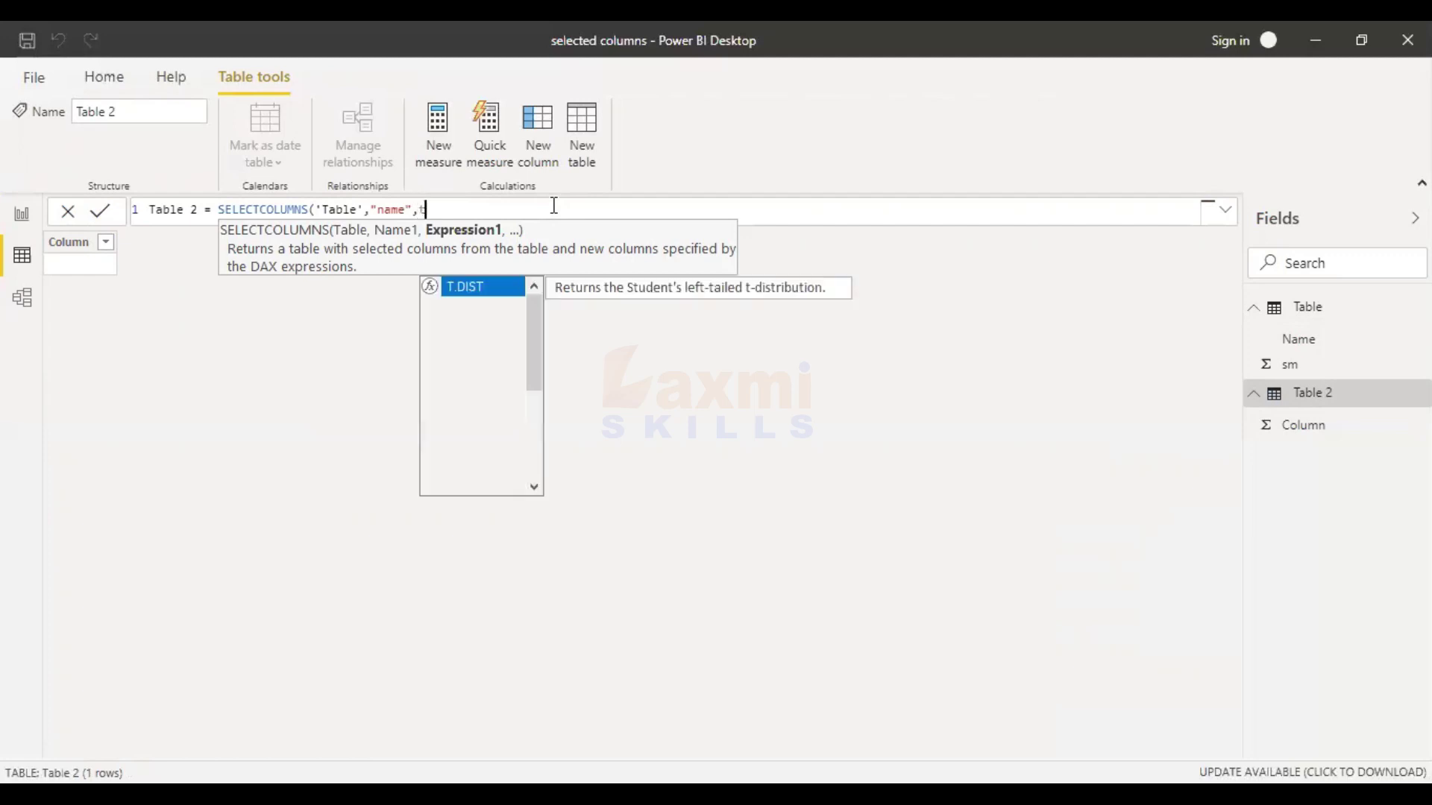
pyautogui.press('Down')
pyautogui.press('Tab')
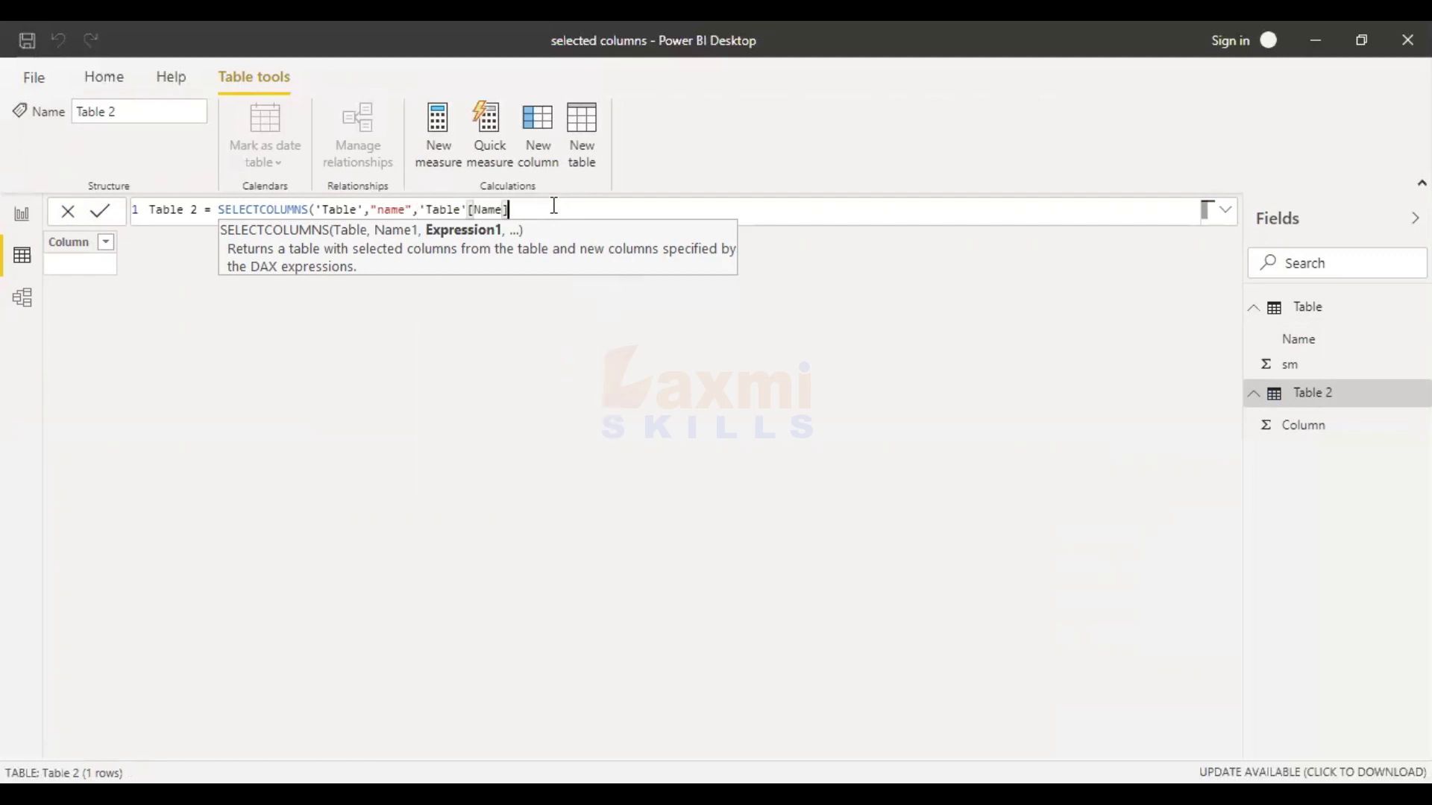
pyautogui.write(',')
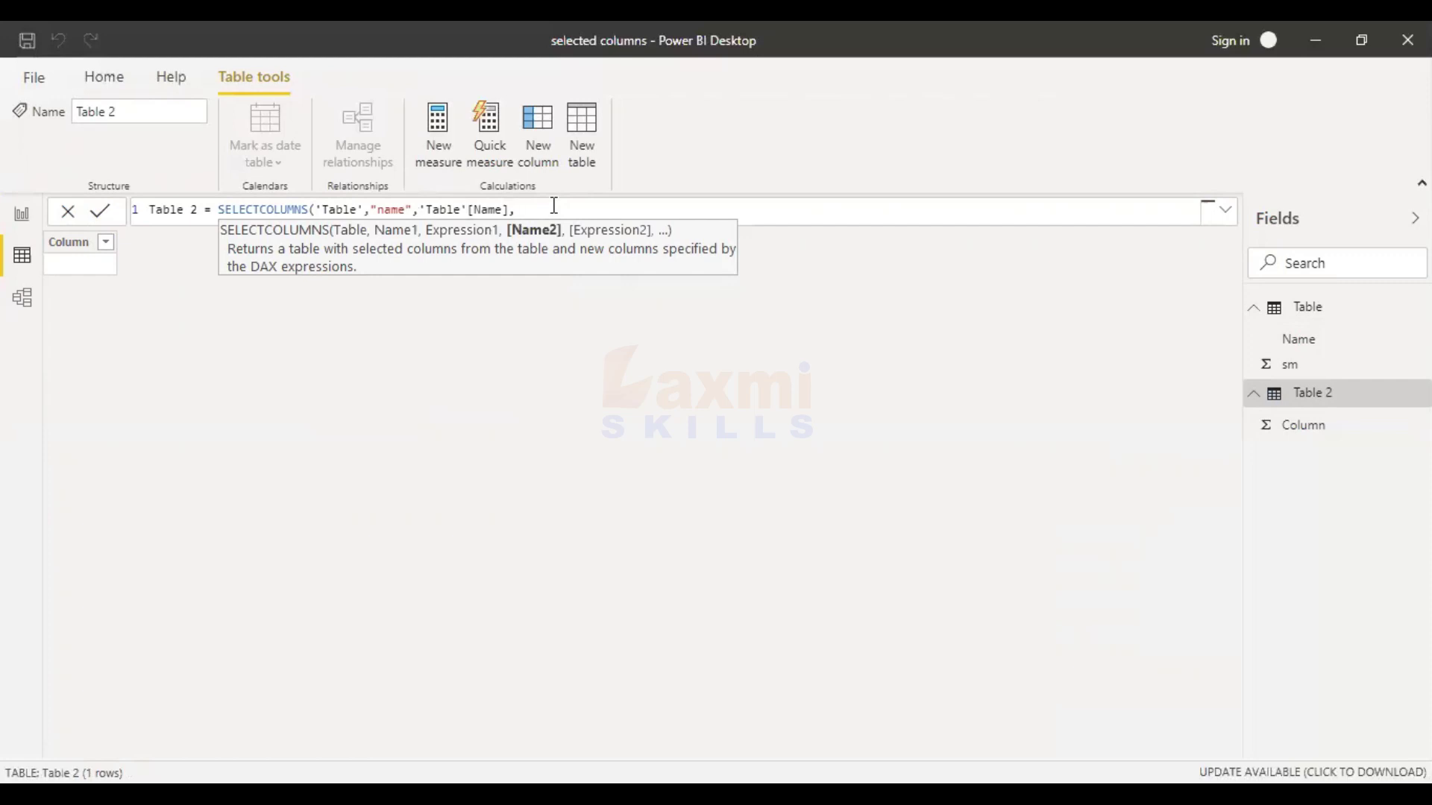
# Step: Add a second output column "day" from 'Table'[sm], commit the formula and check the new table's columns
pyautogui.write('"day",table')
pyautogui.press('Down')
pyautogui.press('Down')
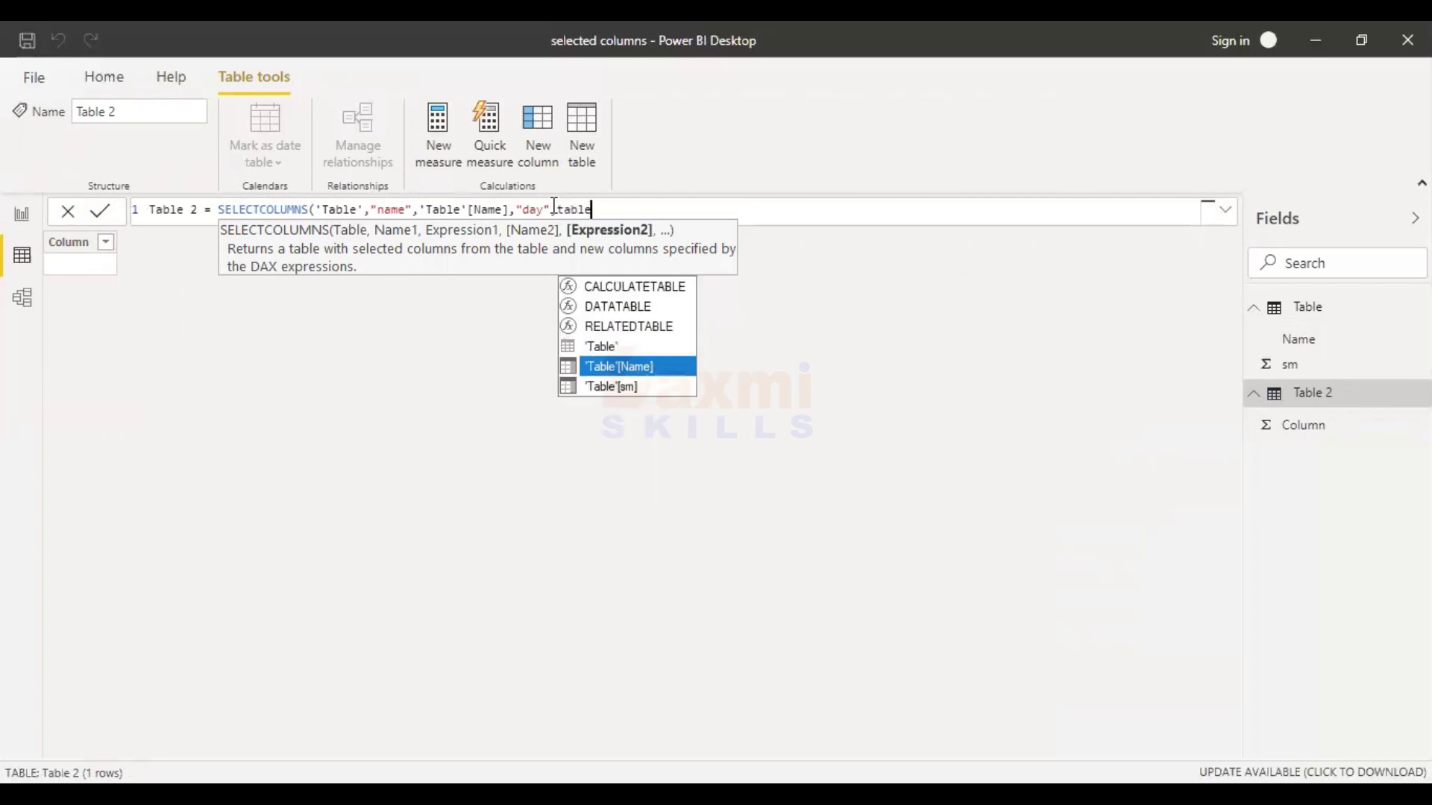
pyautogui.press('Tab')
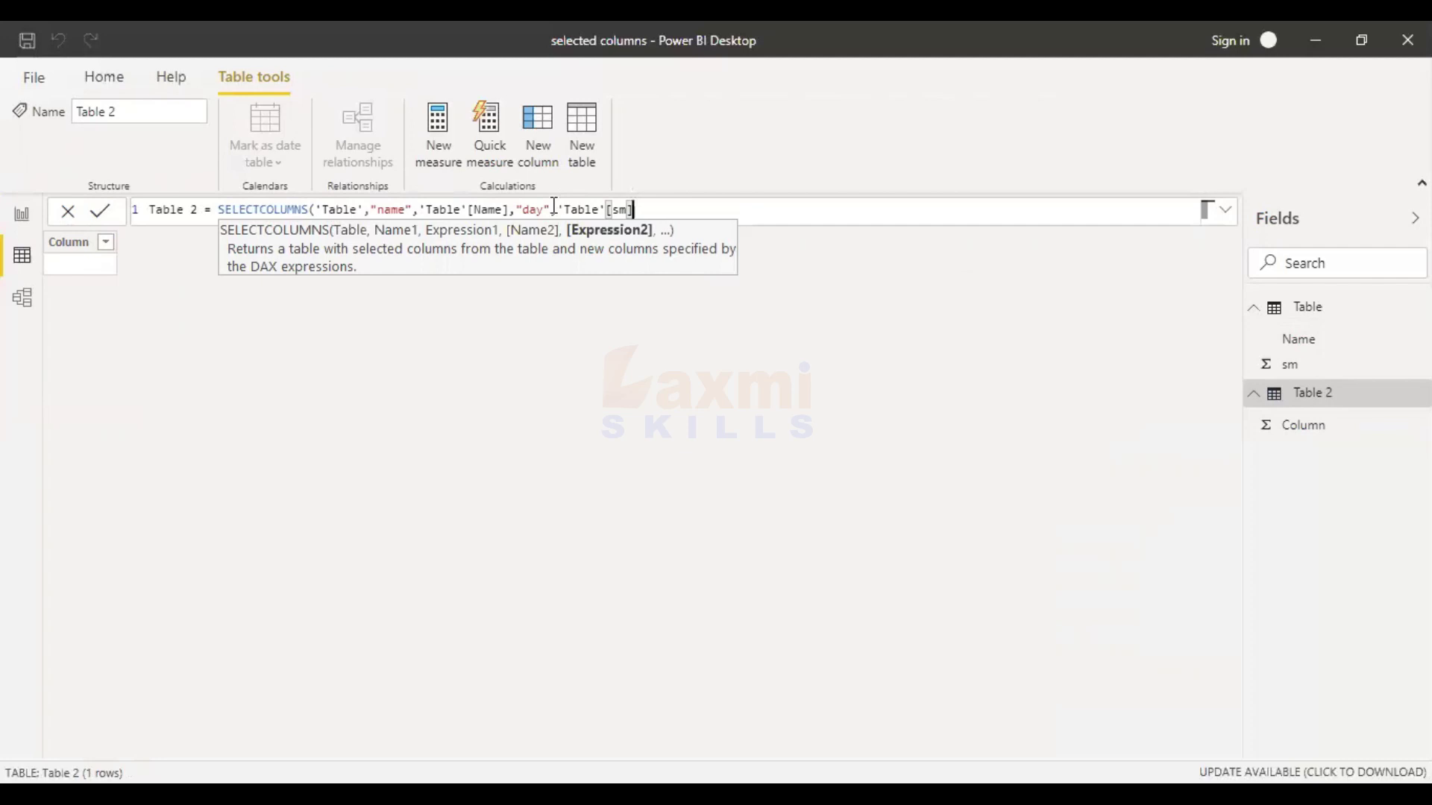
pyautogui.write(')')
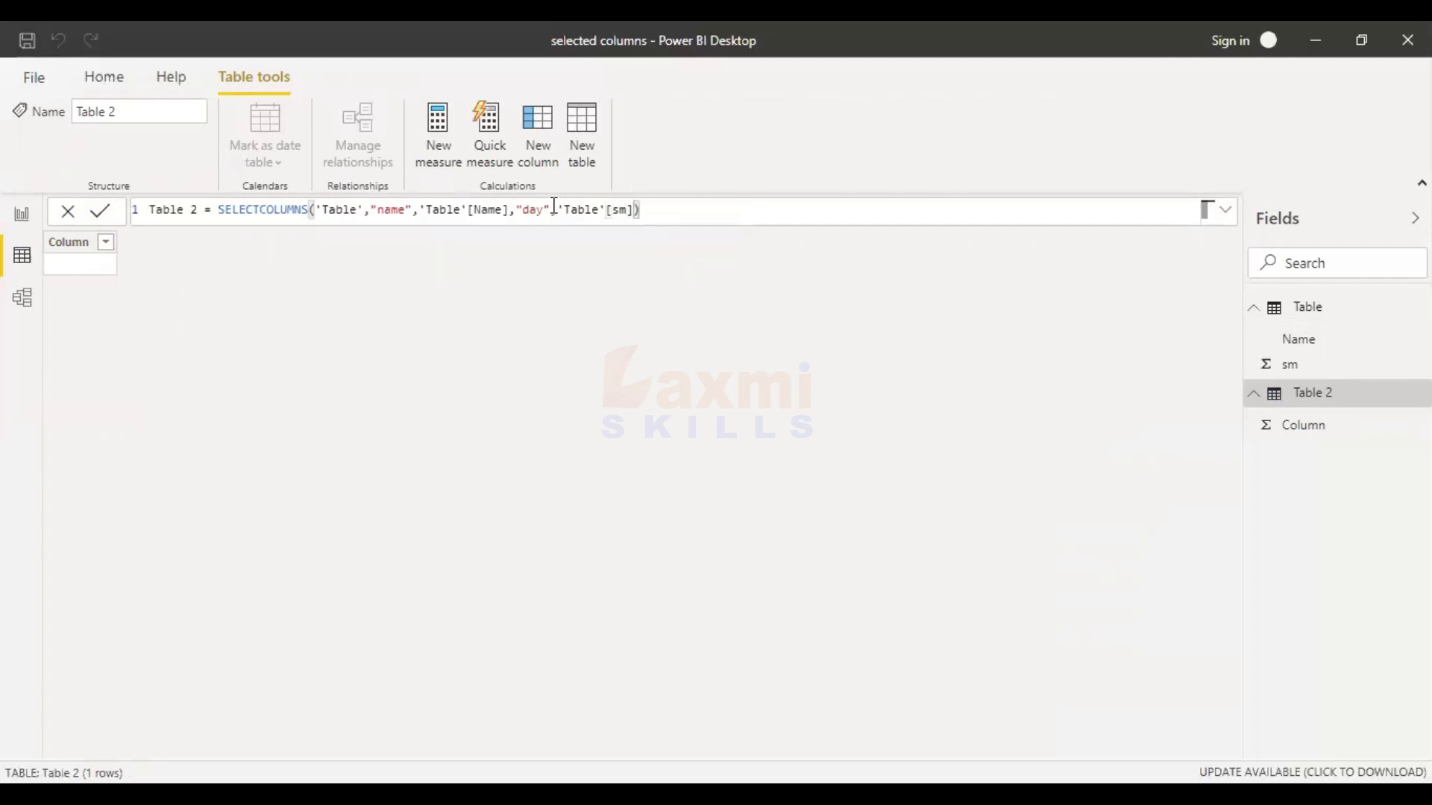
pyautogui.press('Return')
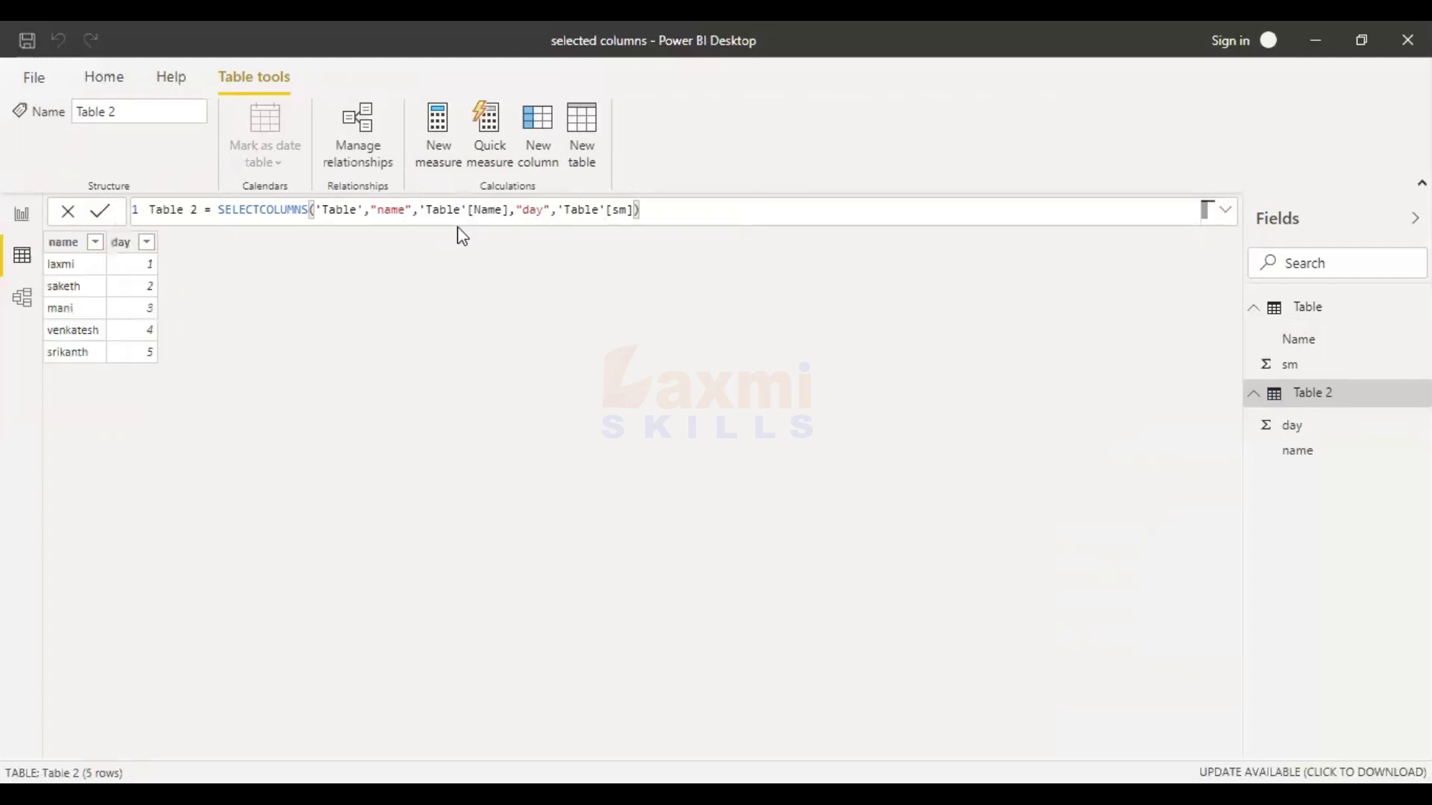
pyautogui.click(110, 244)
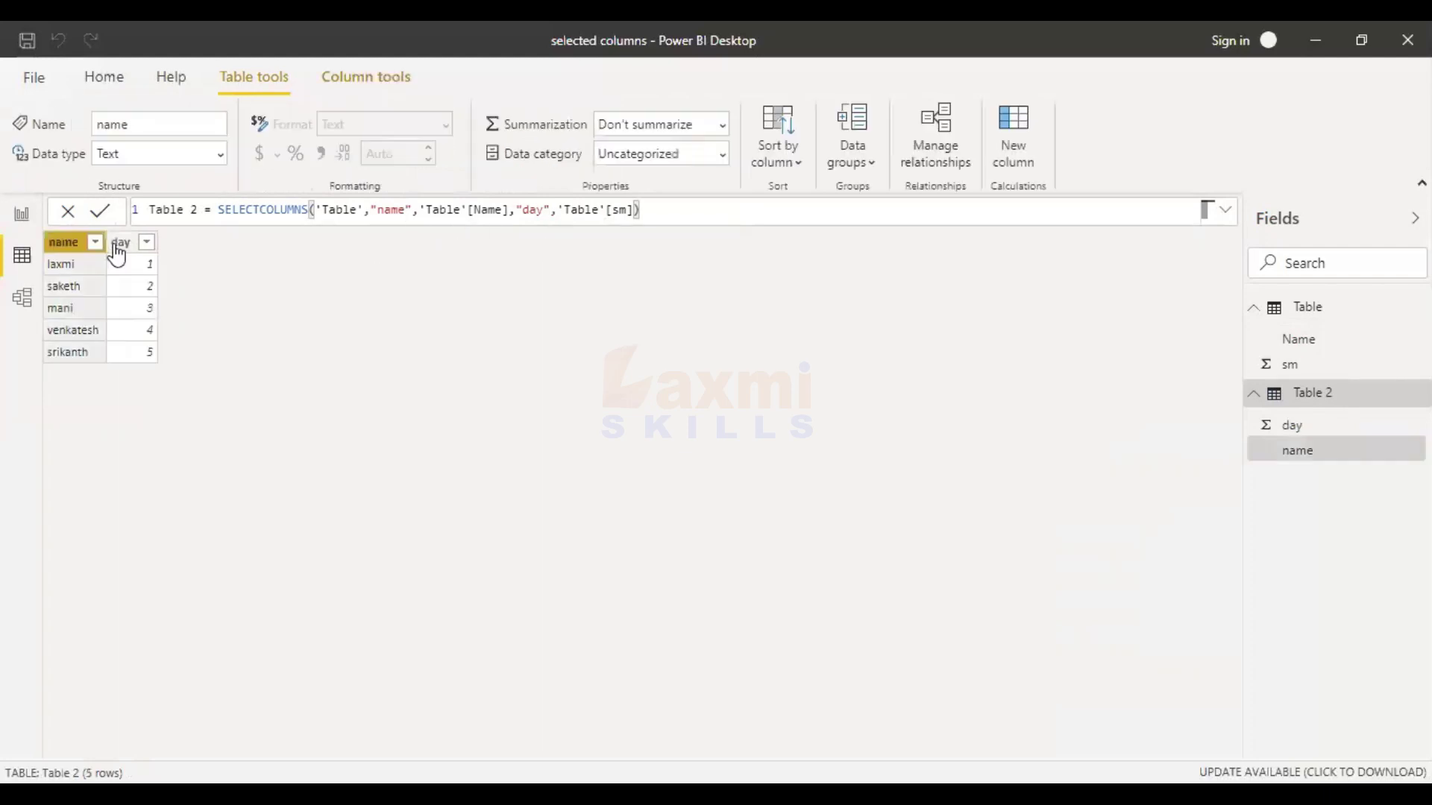
pyautogui.press('Right')
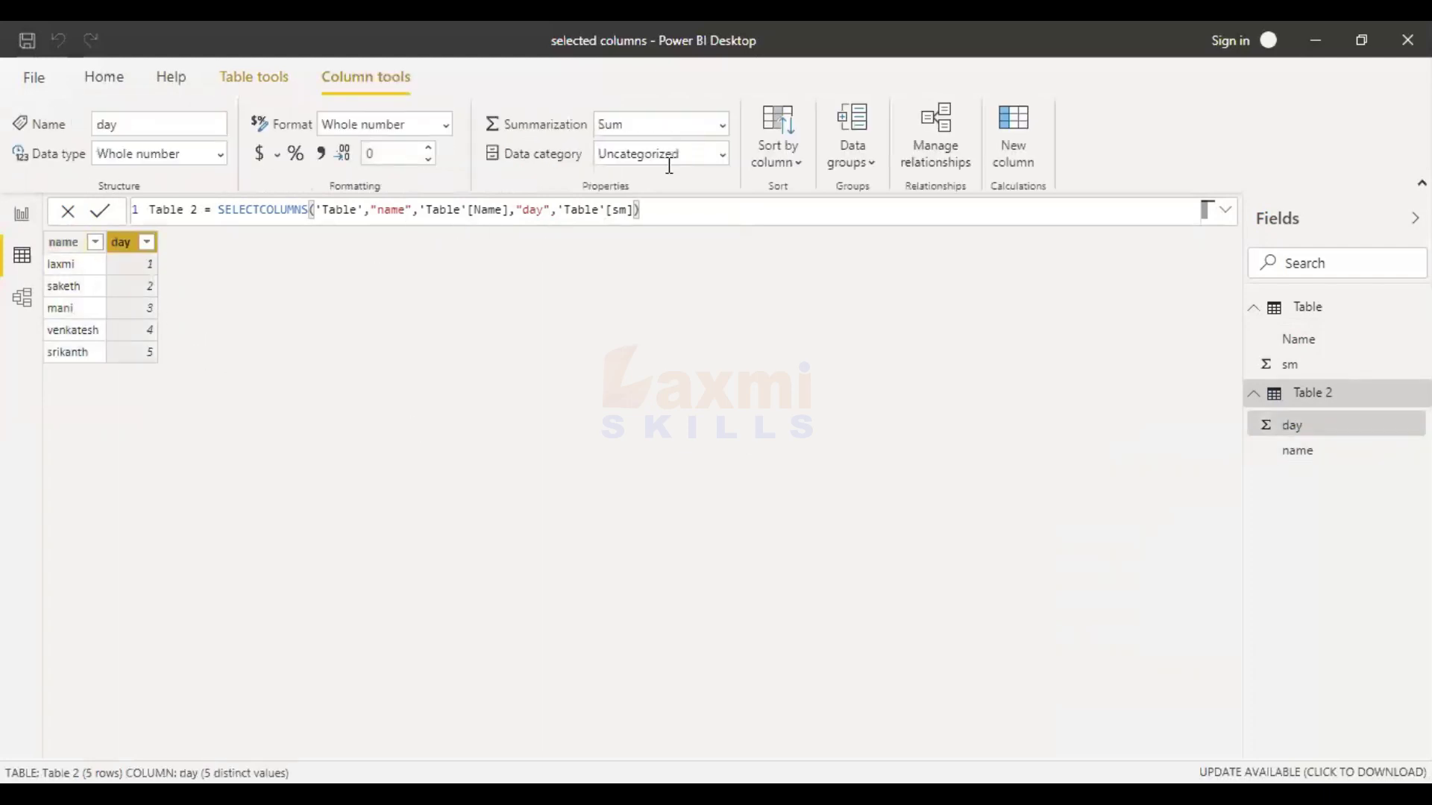